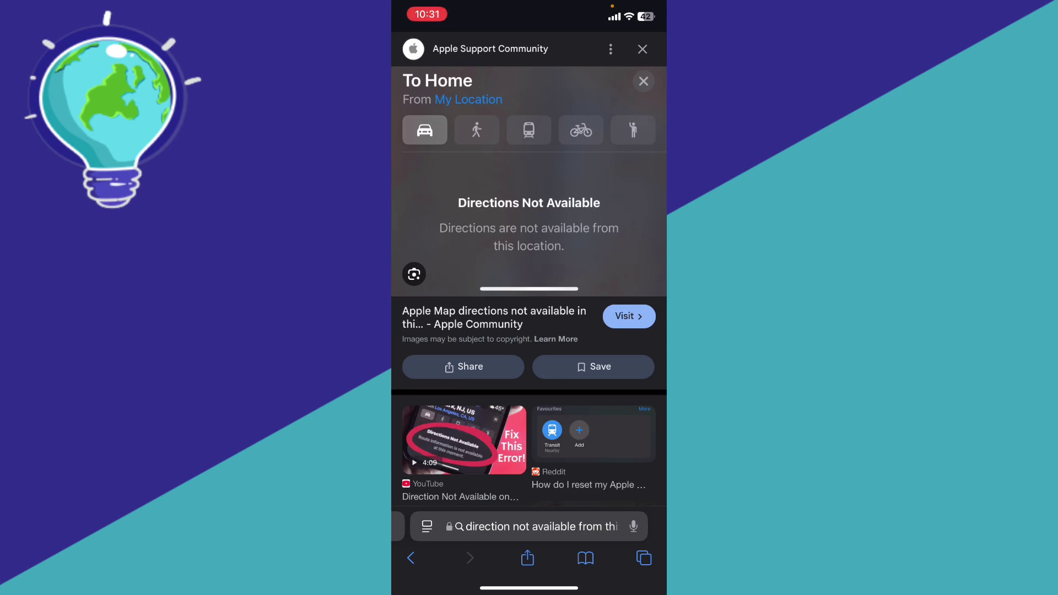
Leave the Safari search result about Maps directions and go to the Home Screen.
{"action": "key", "text": "super"}
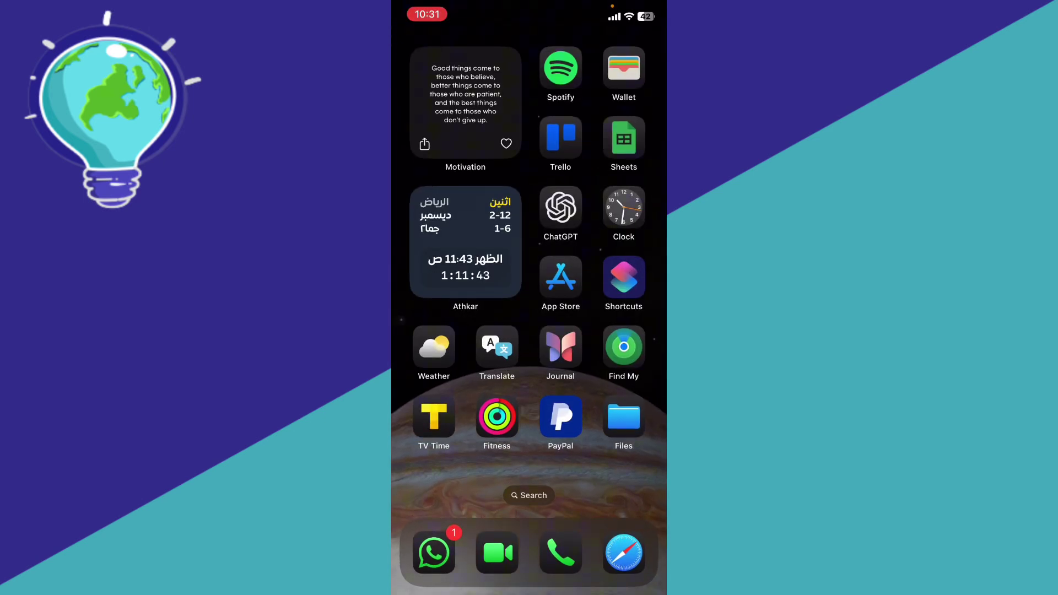
Expand Control Center's connectivity panel and check the connected Wi-Fi network.
{"action": "left_click_drag", "start_coordinate": [628, 8], "coordinate": [628, 248]}
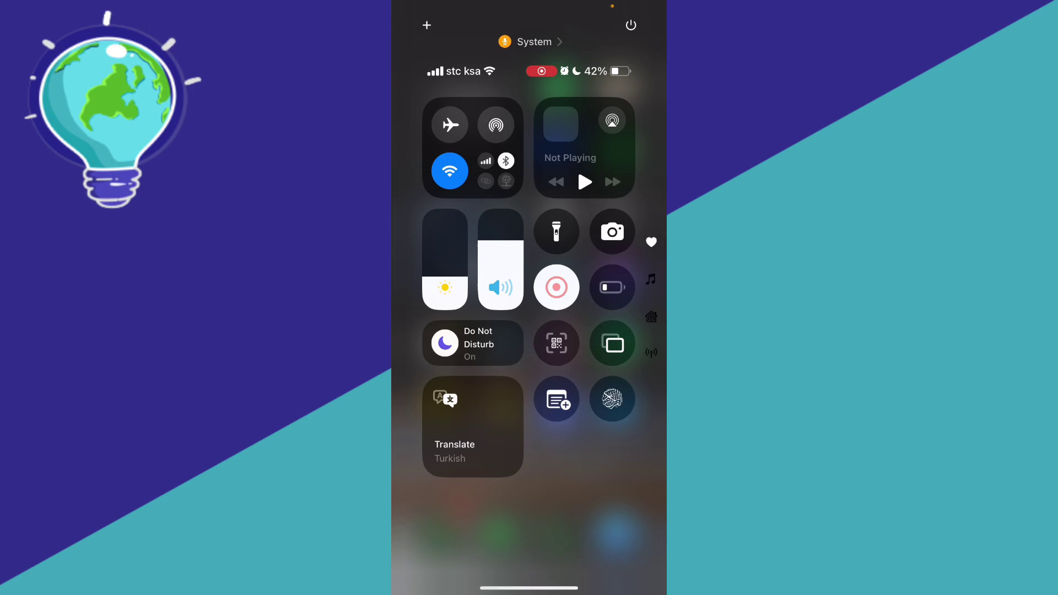
{"action": "left_click", "coordinate": [471, 150]}
{"action": "left_click", "coordinate": [473, 188]}
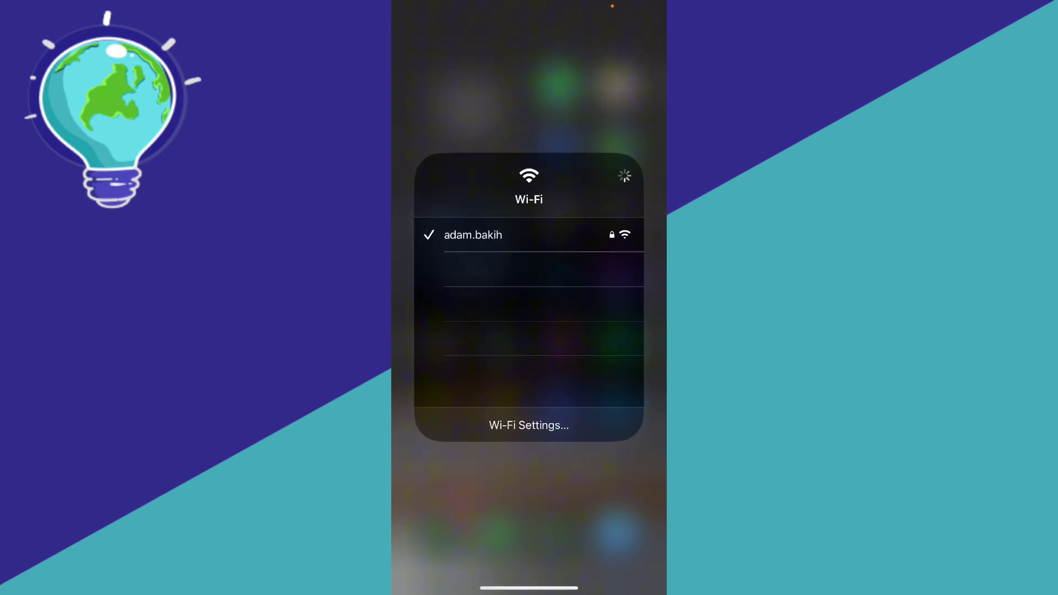
{"action": "left_click", "coordinate": [529, 512]}
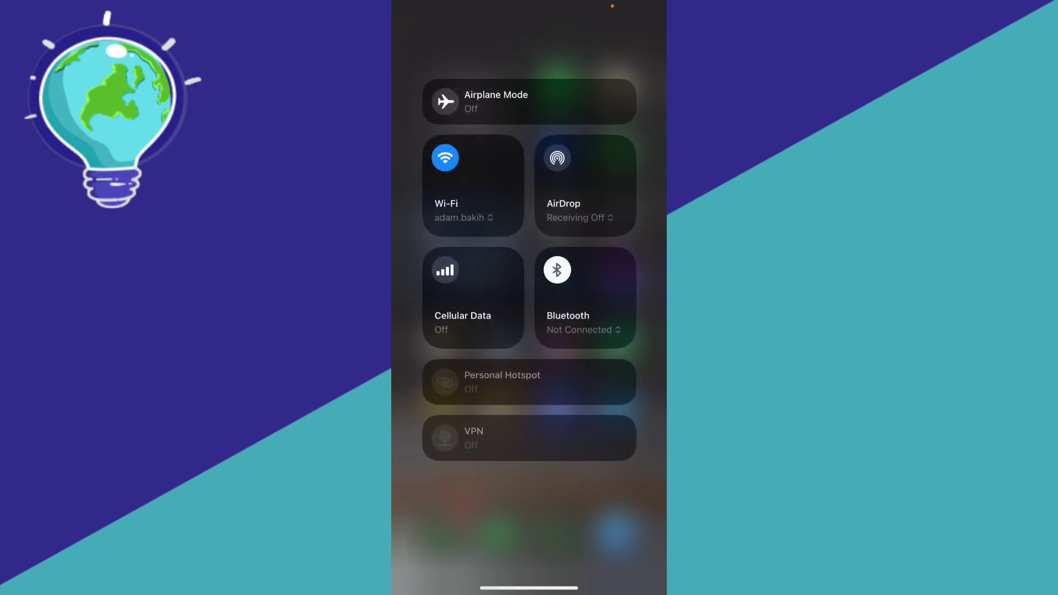
Turn Cellular Data on and back off, dismiss Control Center, and launch Settings.
{"action": "left_click", "coordinate": [445, 270]}
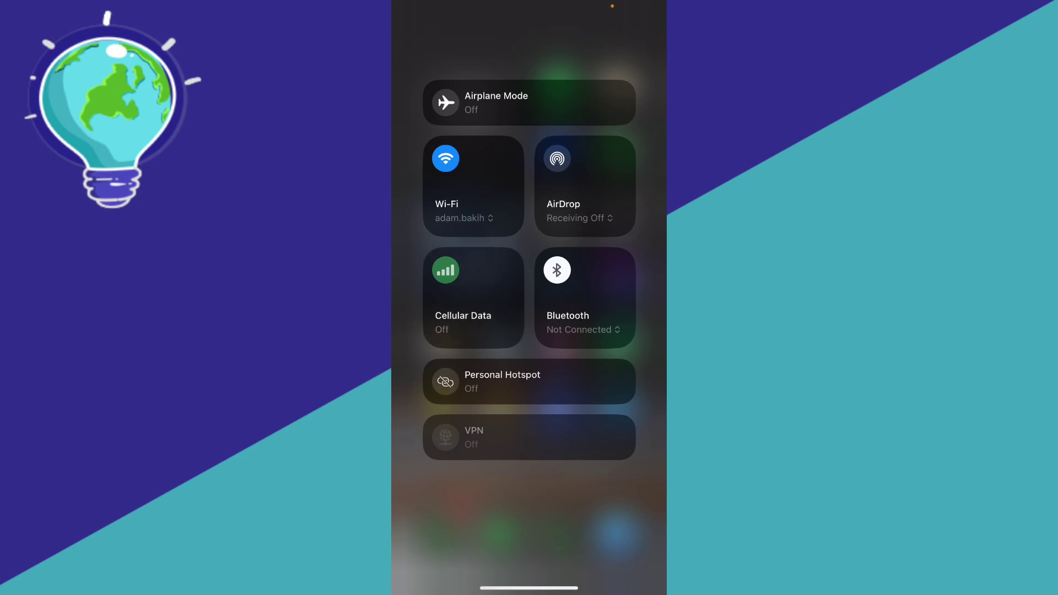
{"action": "left_click", "coordinate": [445, 271]}
{"action": "left_click", "coordinate": [529, 512]}
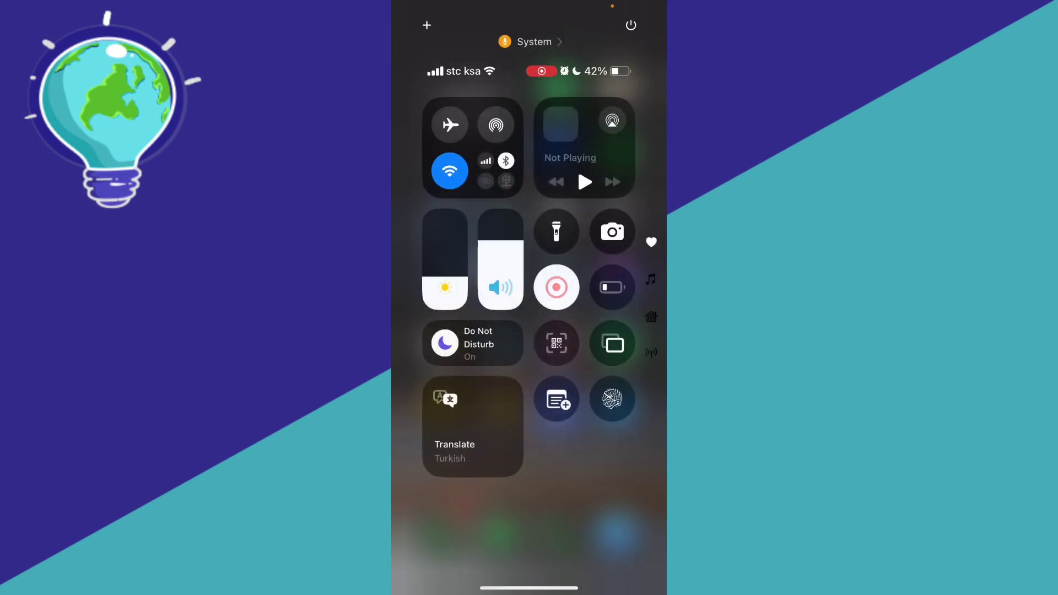
{"action": "left_click", "coordinate": [595, 463]}
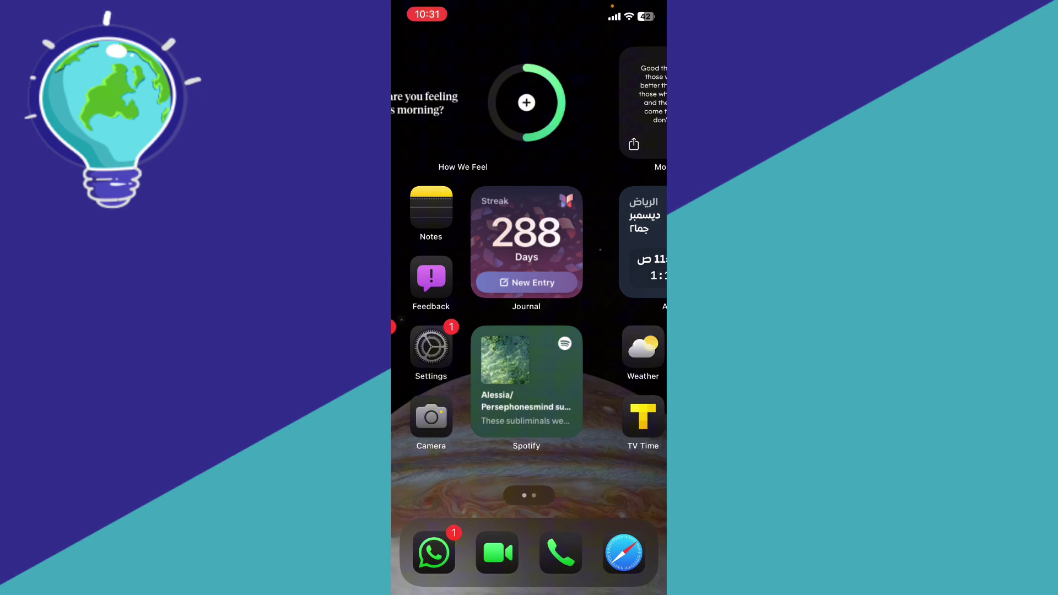
{"action": "scroll", "coordinate": [528, 331], "scroll_direction": "left", "scroll_amount": 5}
{"action": "left_click", "coordinate": [497, 350]}
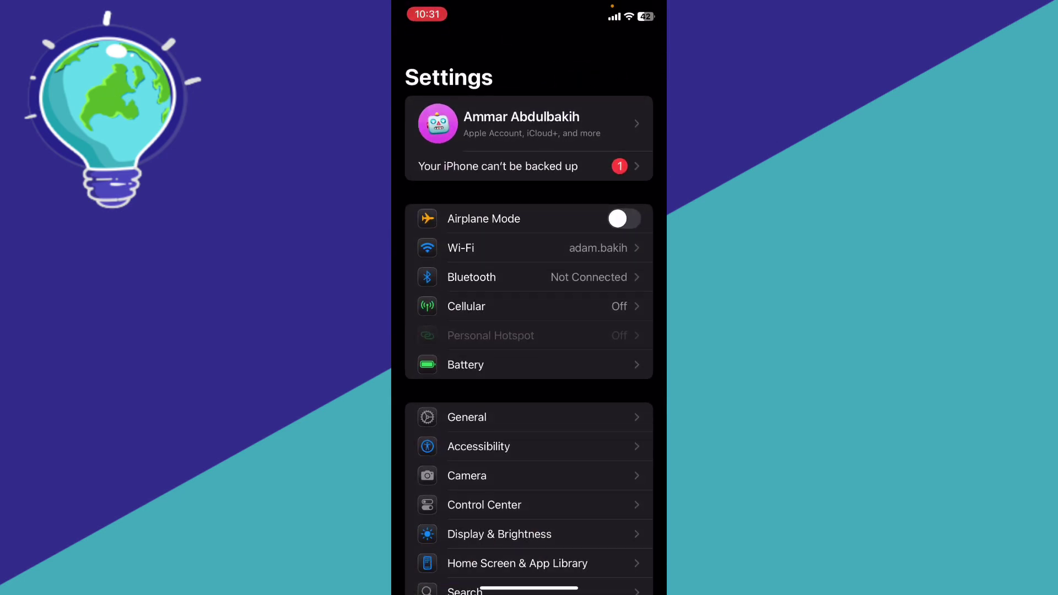
{"action": "scroll", "coordinate": [529, 331], "scroll_direction": "down", "scroll_amount": 10}
{"action": "scroll", "coordinate": [529, 330], "scroll_direction": "down", "scroll_amount": 3}
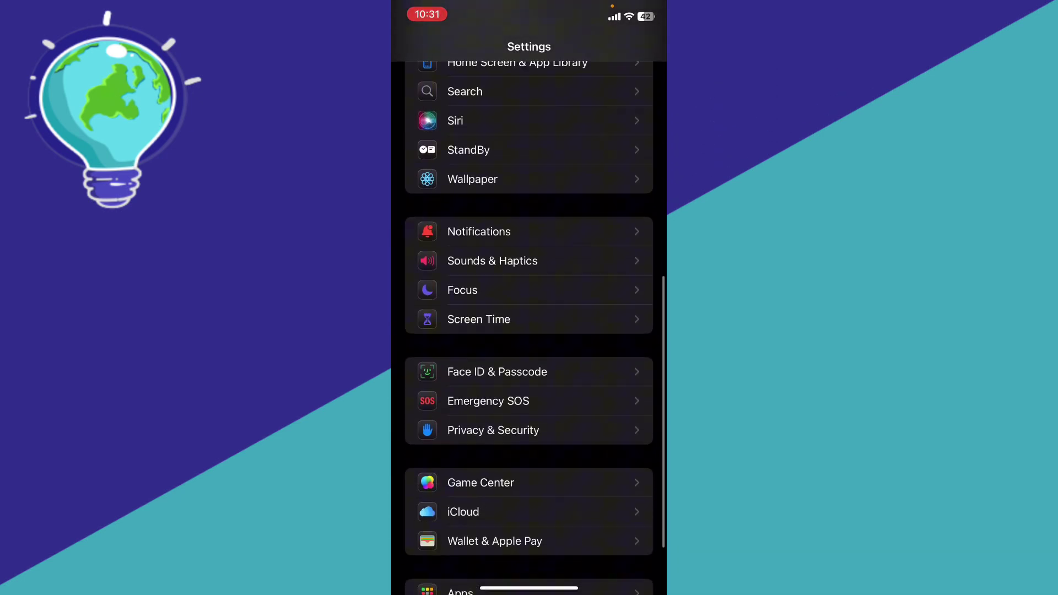
Review Maps' permission in Privacy & Security > Location Services, then open Maps' iPhone Storage page.
{"action": "left_click", "coordinate": [529, 422]}
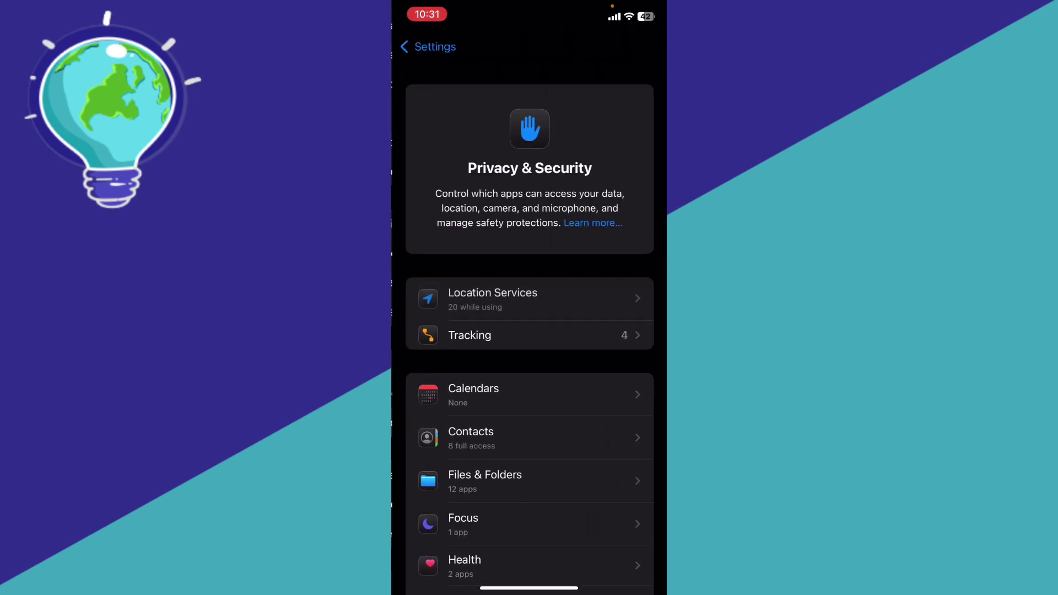
{"action": "left_click", "coordinate": [529, 298]}
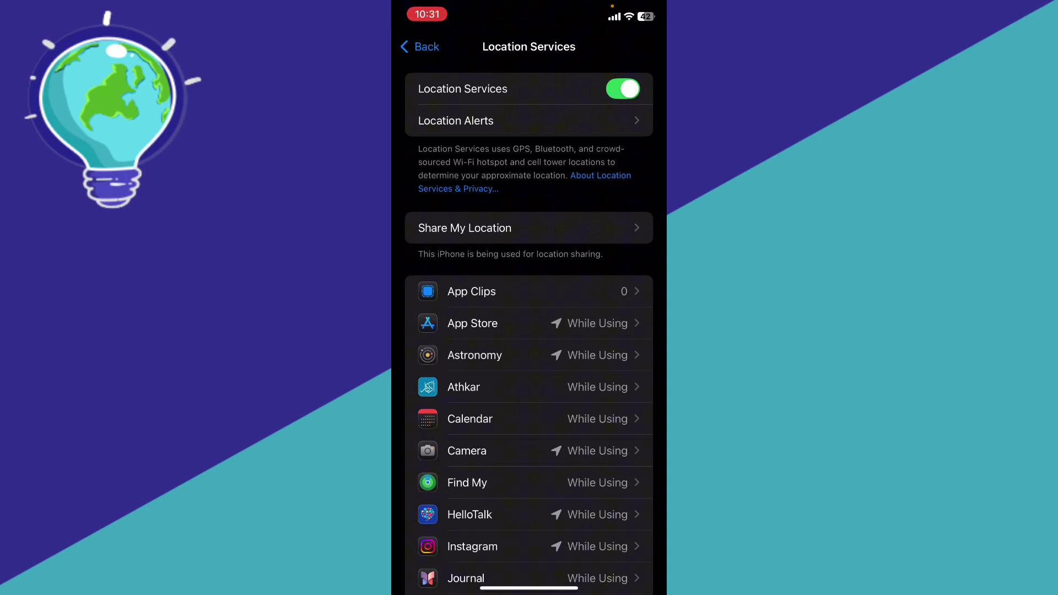
{"action": "scroll", "coordinate": [528, 331], "scroll_direction": "down", "scroll_amount": 10}
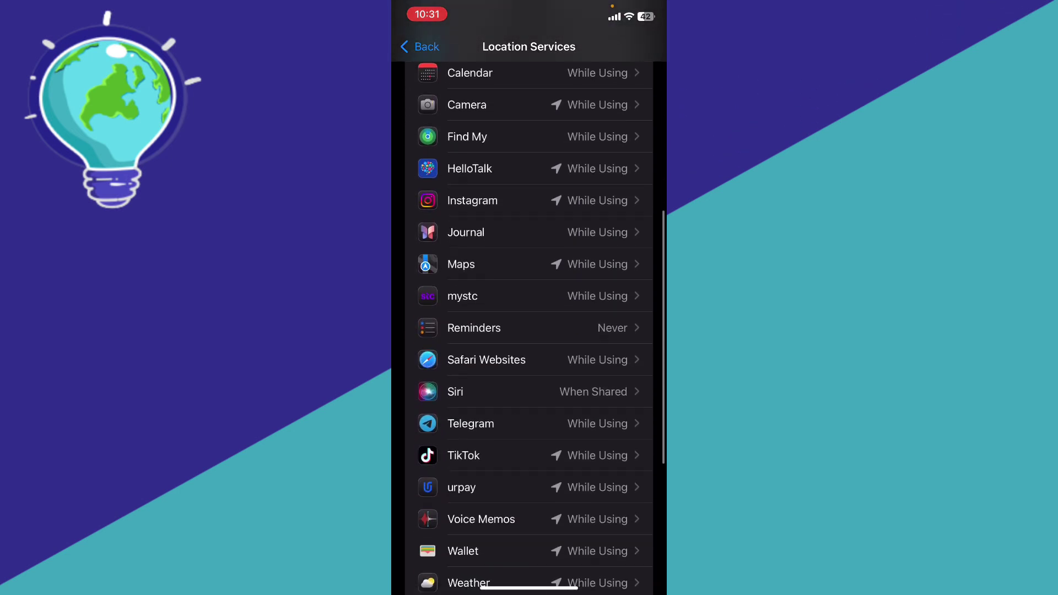
{"action": "left_click", "coordinate": [529, 264]}
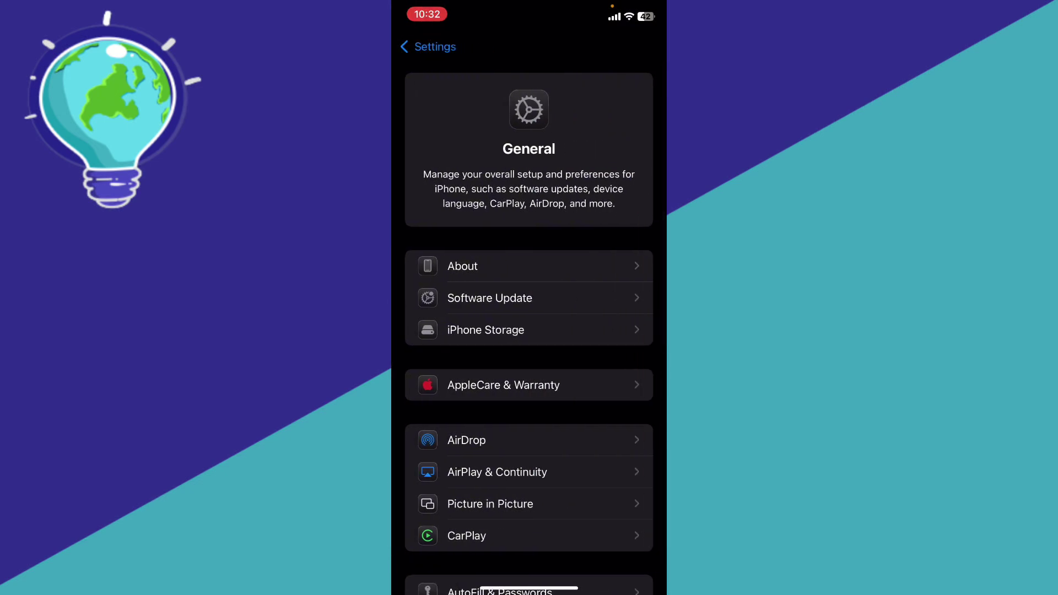
{"action": "scroll", "coordinate": [529, 330], "scroll_direction": "down", "scroll_amount": 5}
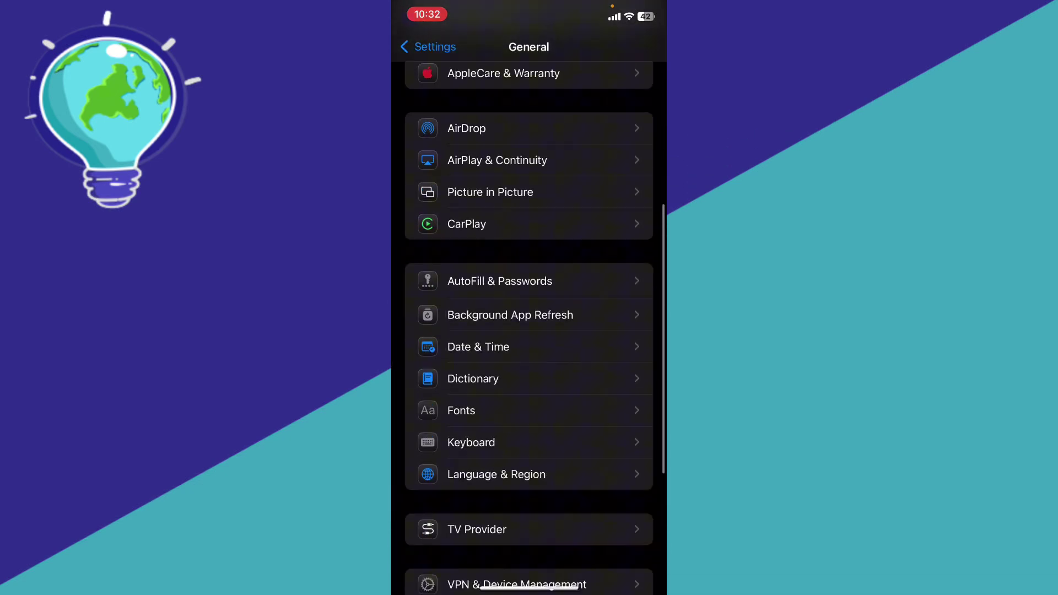
{"action": "scroll", "coordinate": [529, 331], "scroll_direction": "up", "scroll_amount": 3}
{"action": "scroll", "coordinate": [530, 331], "scroll_direction": "up", "scroll_amount": 1}
{"action": "left_click", "coordinate": [529, 228]}
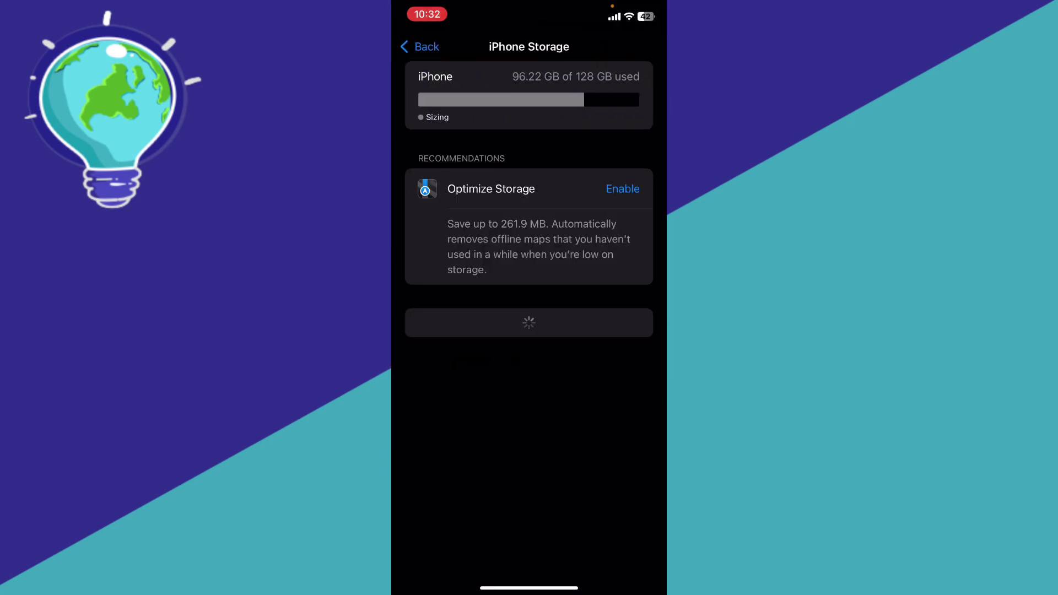
{"action": "scroll", "coordinate": [529, 330], "scroll_direction": "down", "scroll_amount": 8}
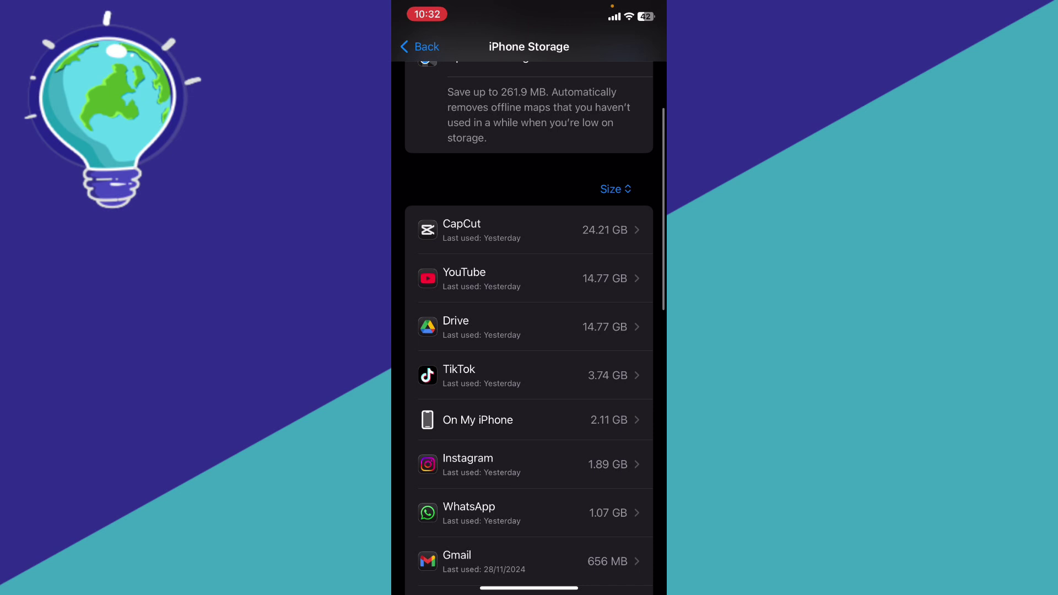
{"action": "scroll", "coordinate": [529, 330], "scroll_direction": "down", "scroll_amount": 5}
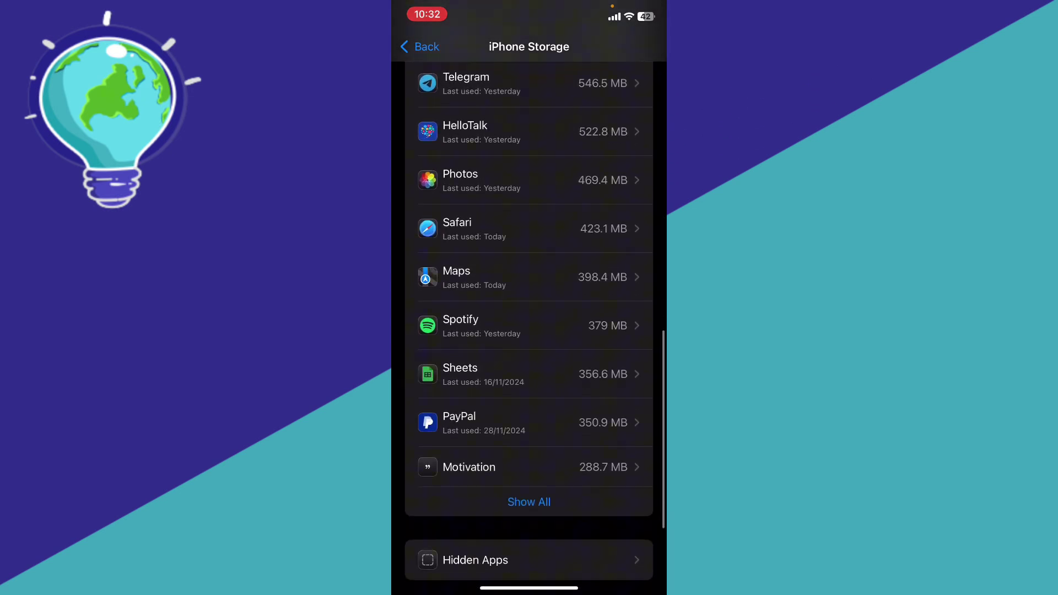
{"action": "left_click", "coordinate": [529, 272]}
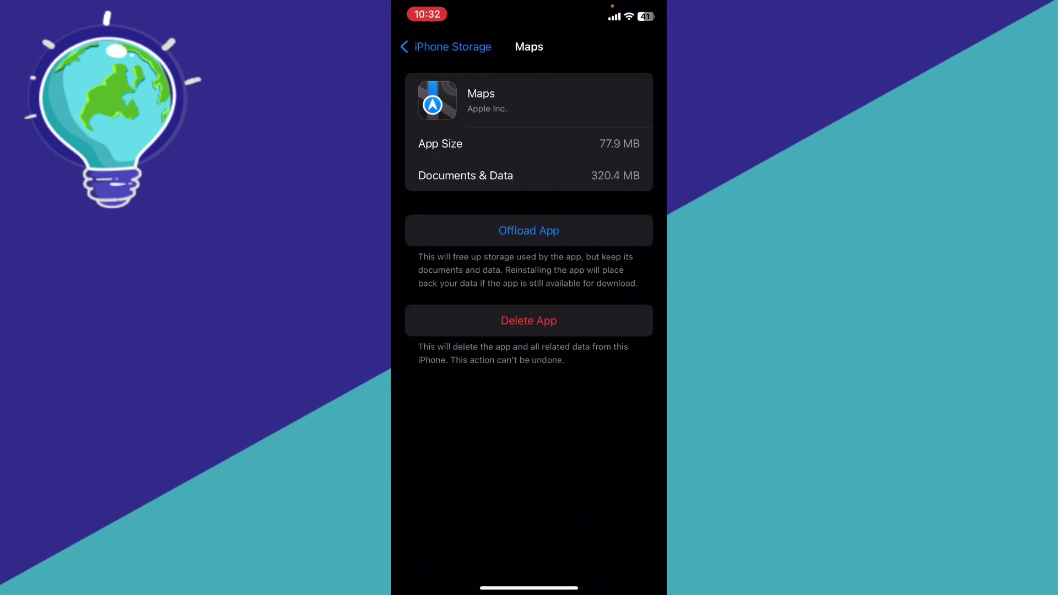